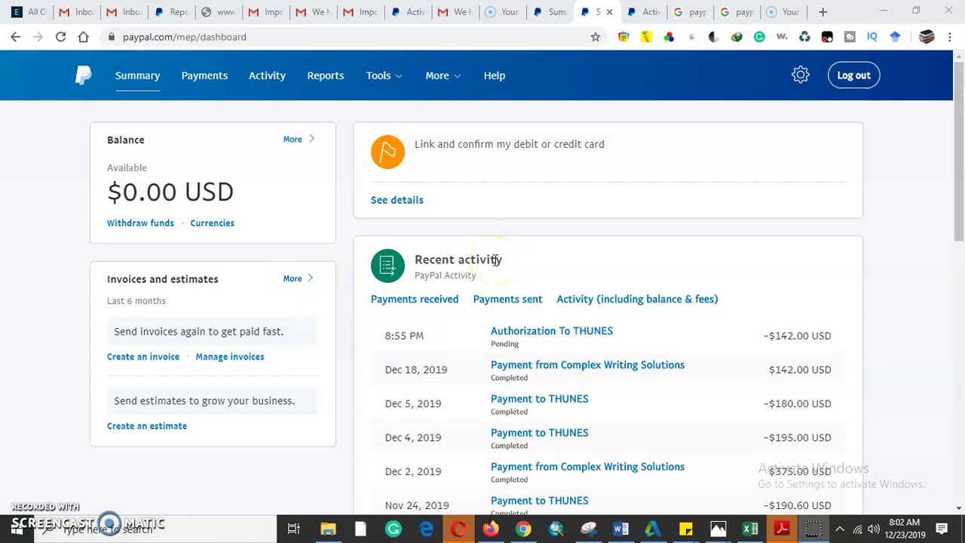
Scroll the Summary's recent activity, view the Activity tab, then return to the Summary dashboard.
scroll(596, 255, "down", 2)
scroll(603, 253, "down", 1)
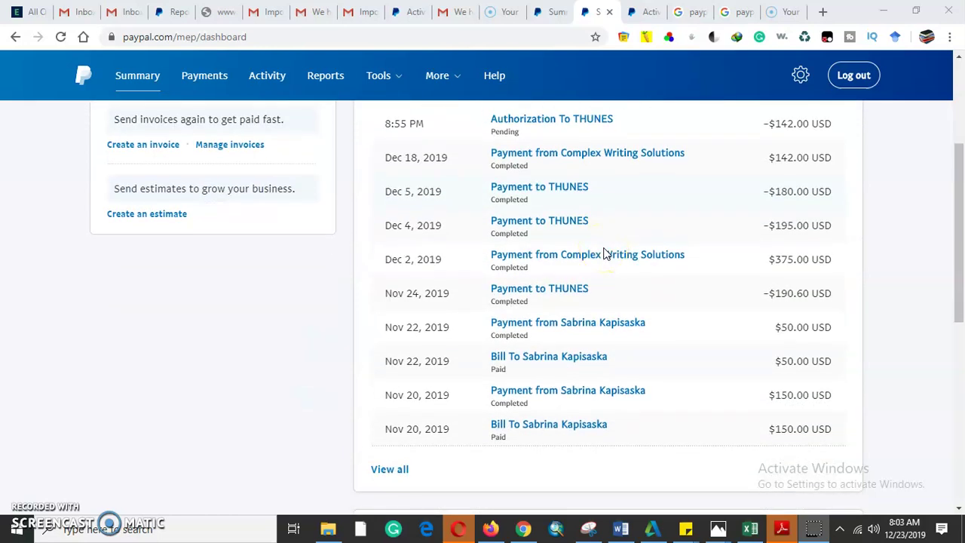
scroll(603, 254, "up", 3)
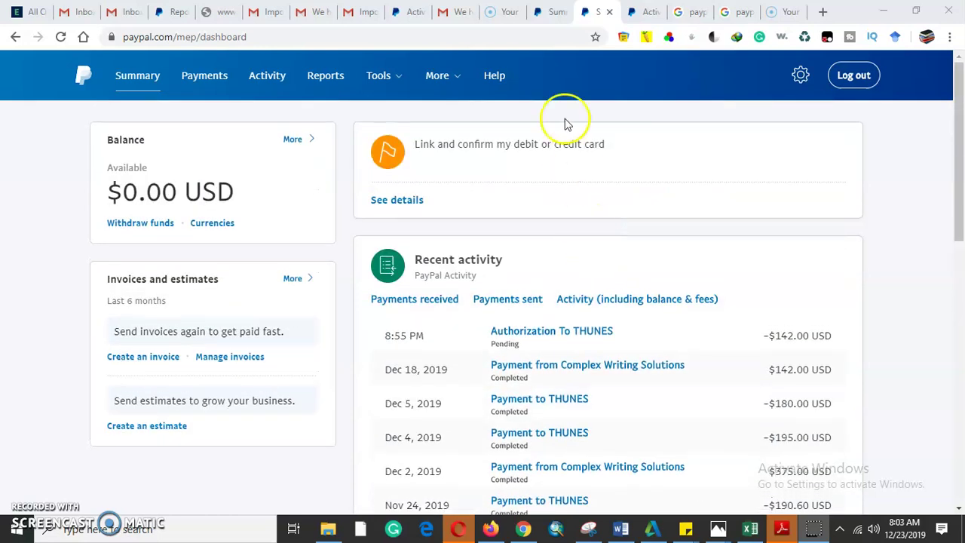
left_click(644, 21)
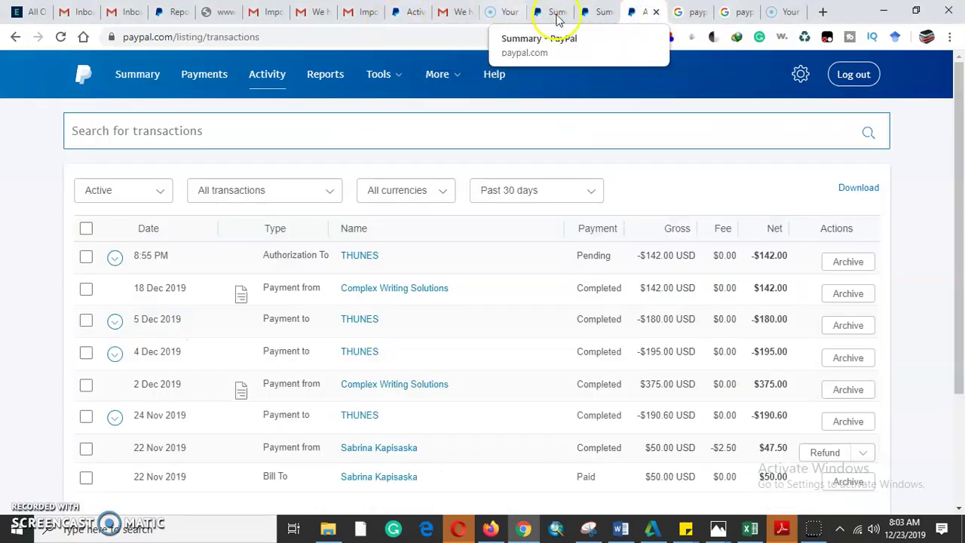
left_click(597, 12)
left_click(437, 75)
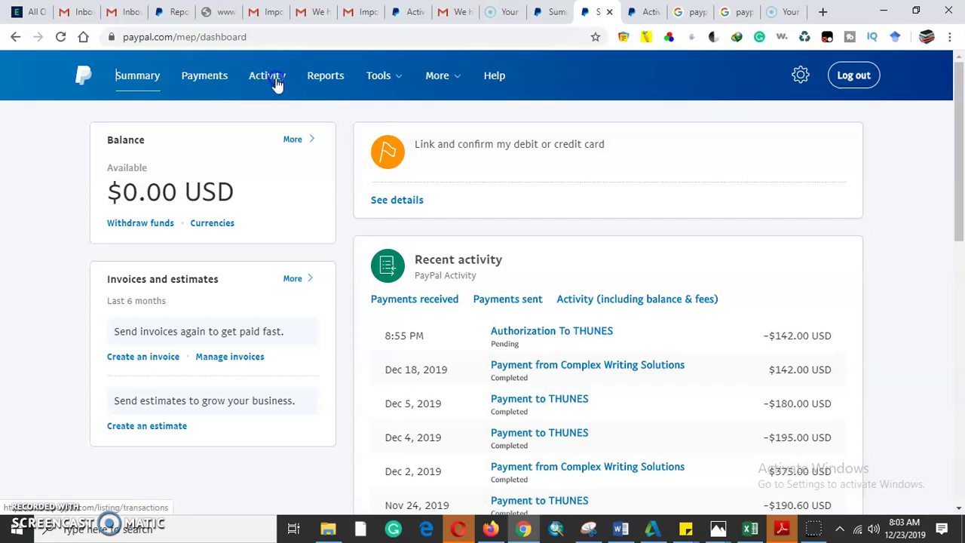
left_click(639, 12)
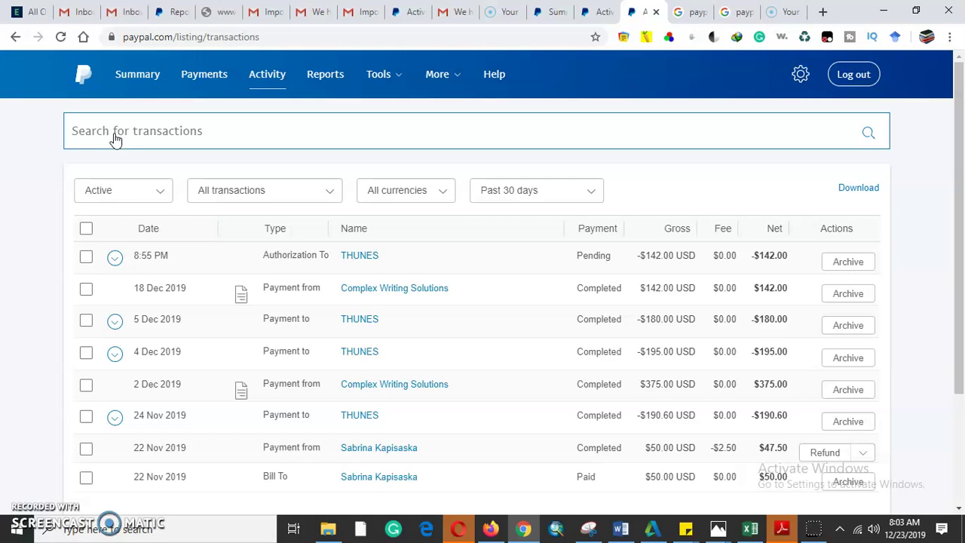
left_click(133, 137)
Set the transaction status filter to All so archived and active transactions both show.
left_click(159, 190)
left_click(161, 194)
left_click(159, 192)
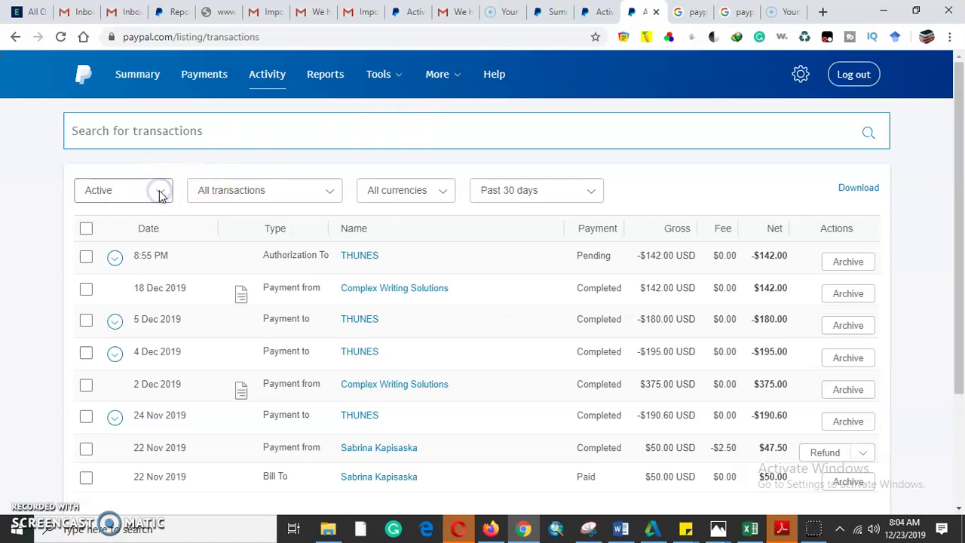
left_click(164, 194)
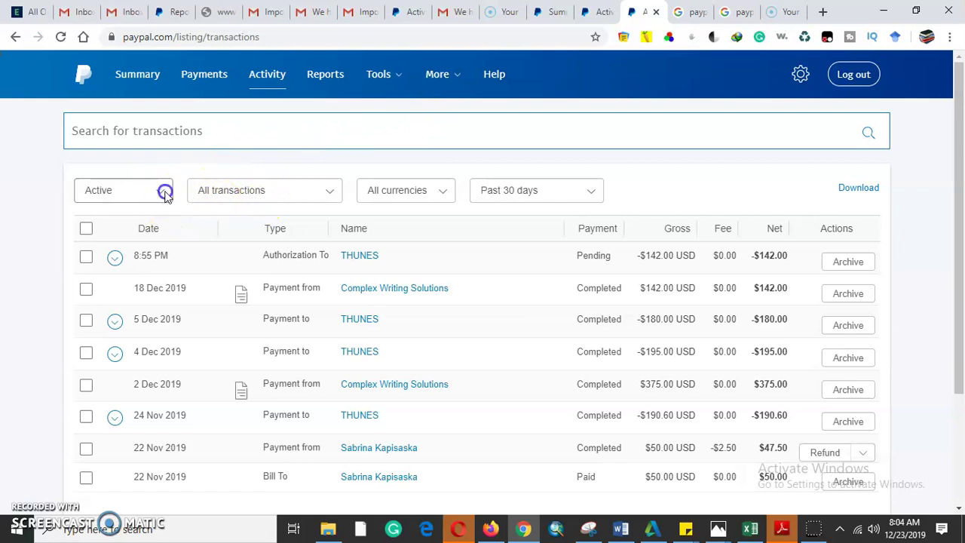
left_click(330, 190)
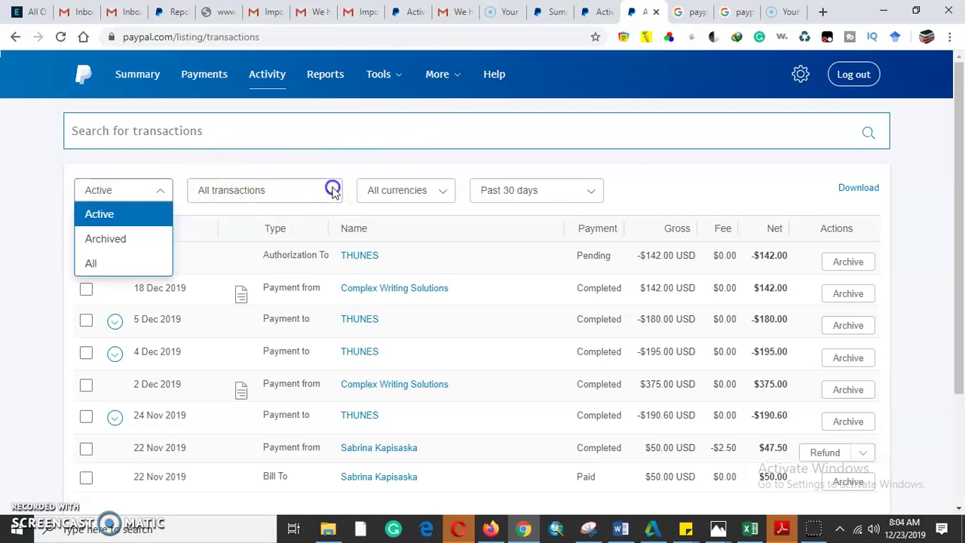
left_click(156, 190)
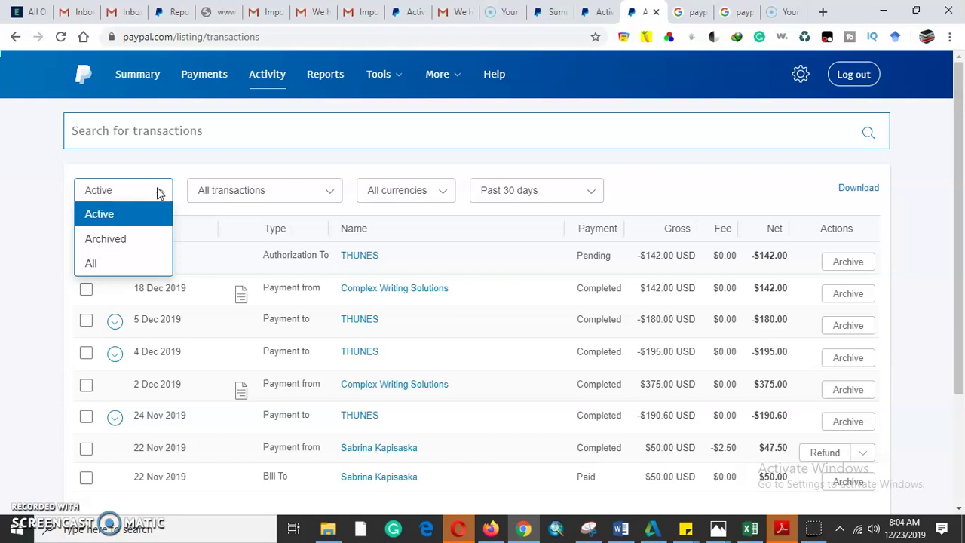
left_click(118, 263)
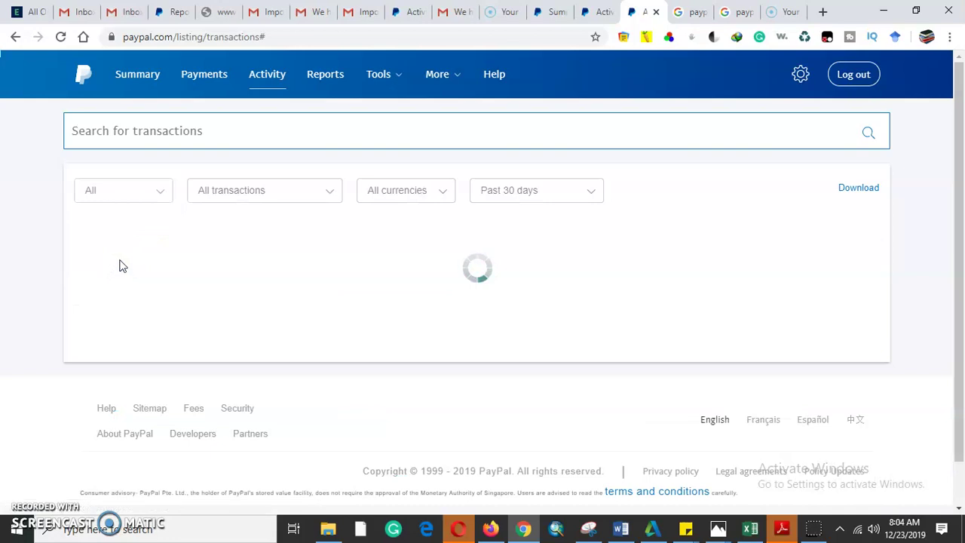
left_click(144, 247)
left_click(159, 190)
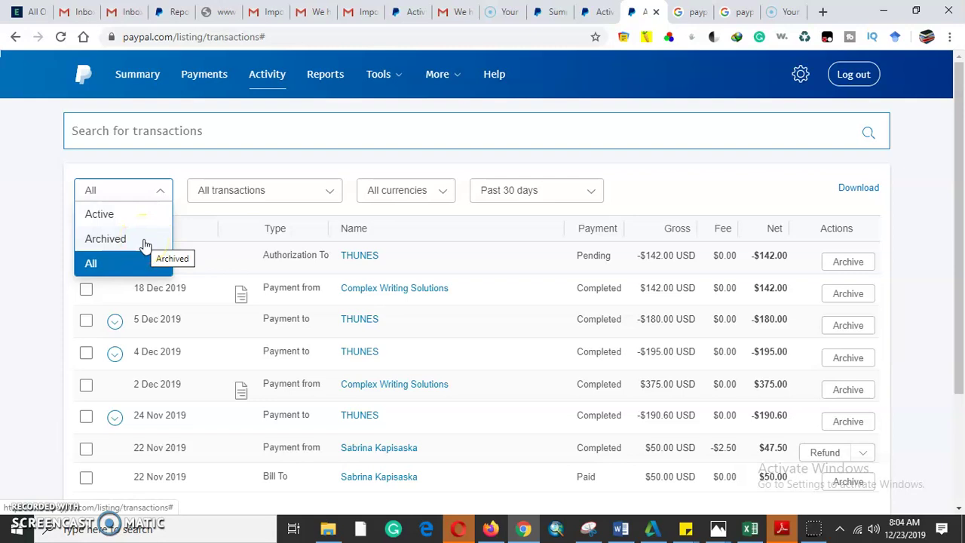
left_click(140, 263)
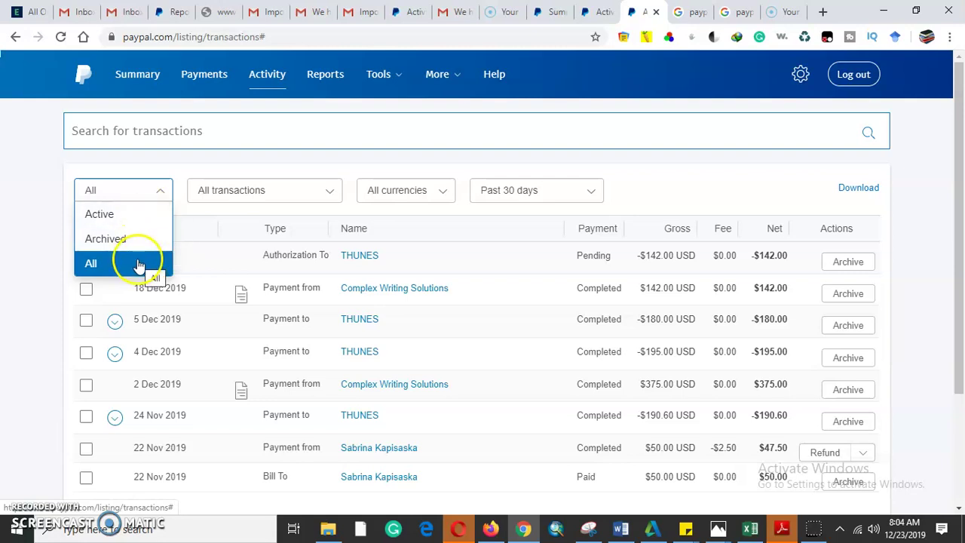
Browse the transaction types, keep All transactions selected, and bring up the currency filter.
left_click(263, 189)
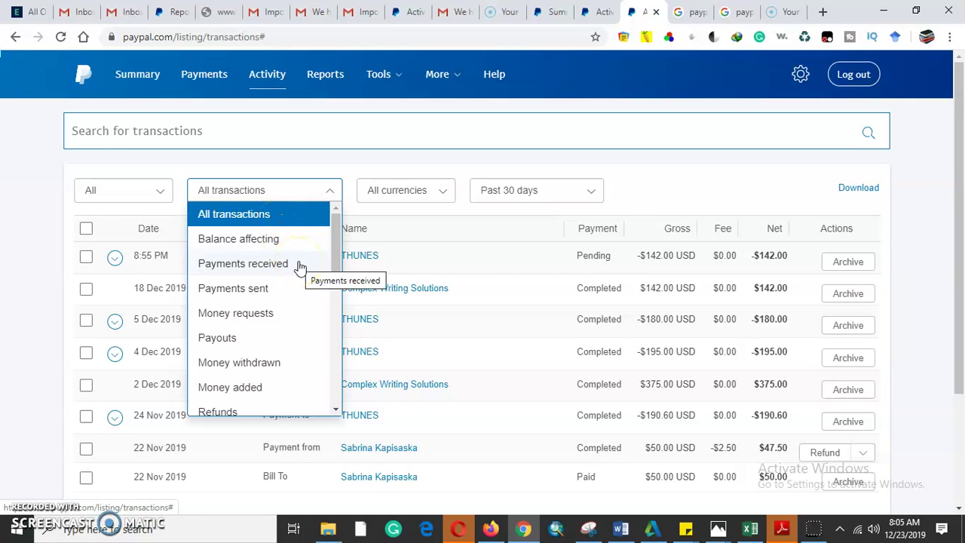
scroll(294, 302, "down", 4)
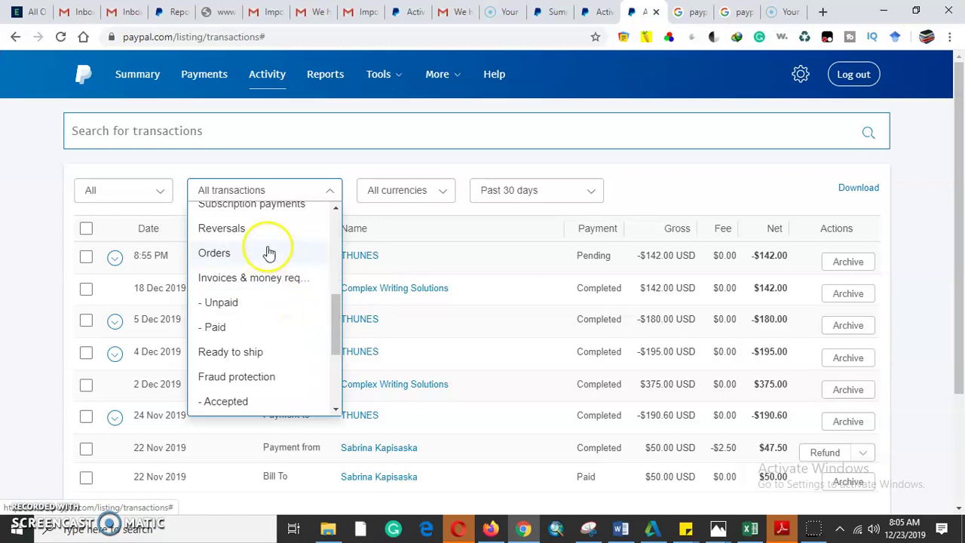
left_click(249, 306)
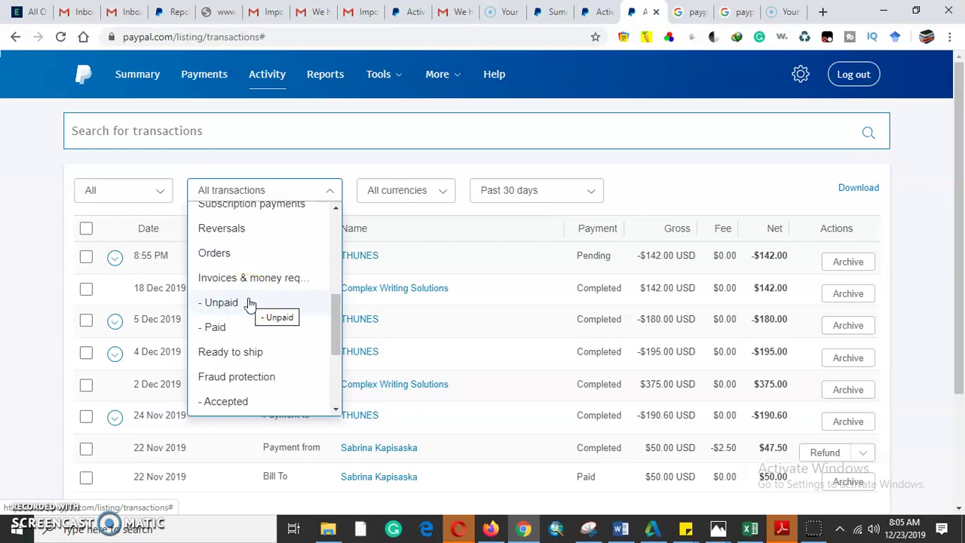
left_click(250, 302)
left_click(221, 280)
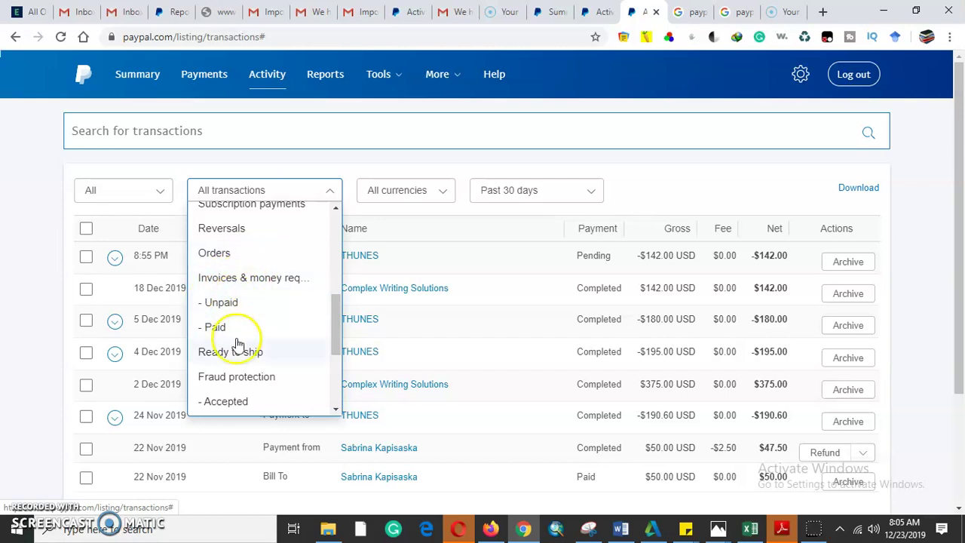
scroll(255, 309, "up", 5)
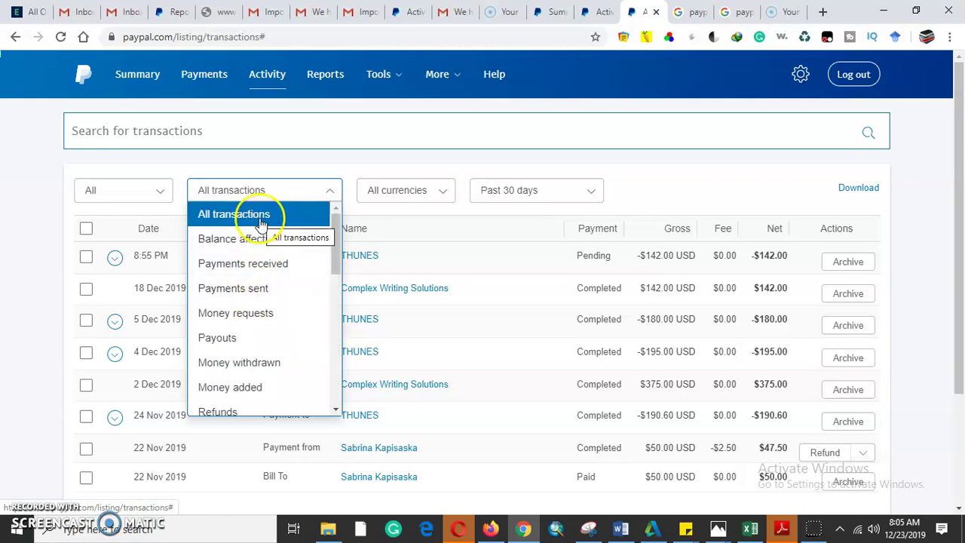
left_click(422, 222)
left_click(445, 192)
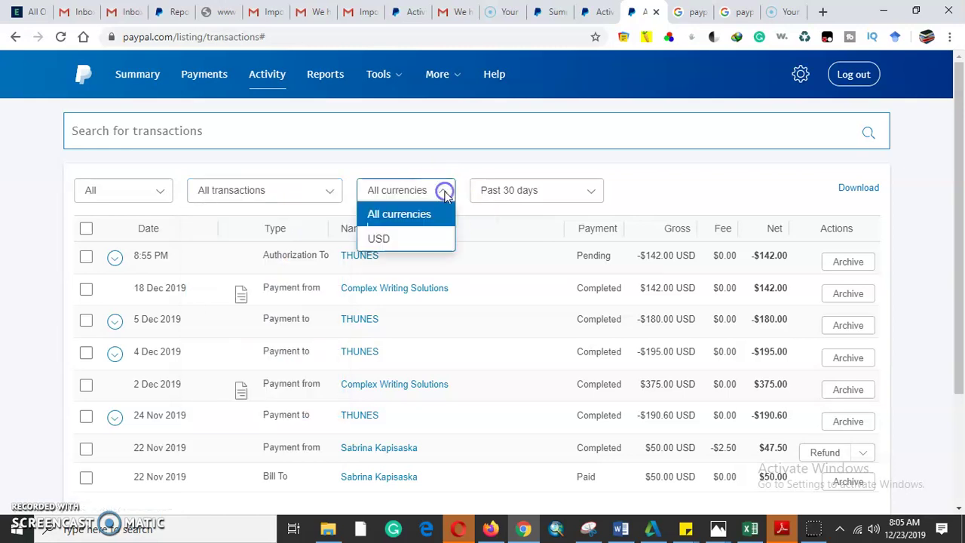
Keep all currencies and change the date range from Past 30 days to 2019.
left_click(417, 243)
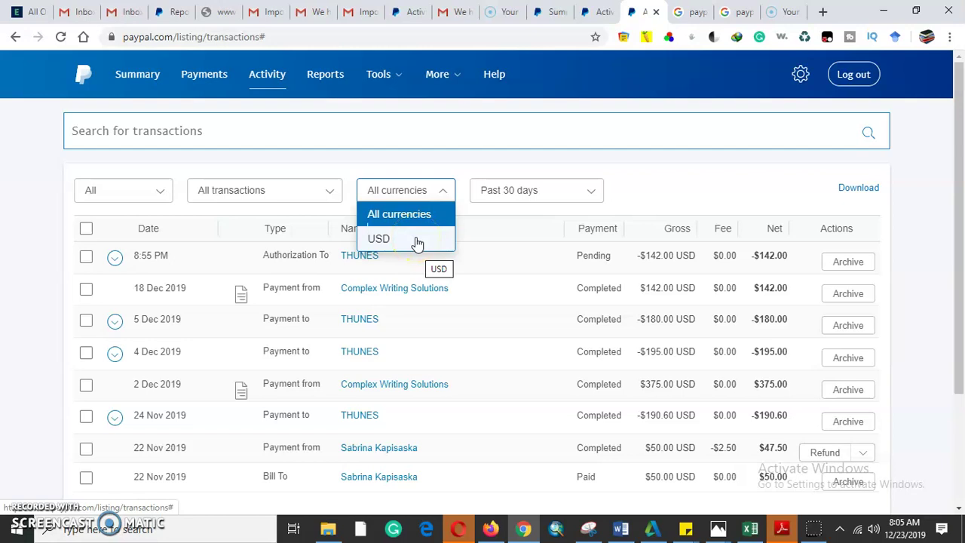
left_click(588, 192)
left_click(556, 190)
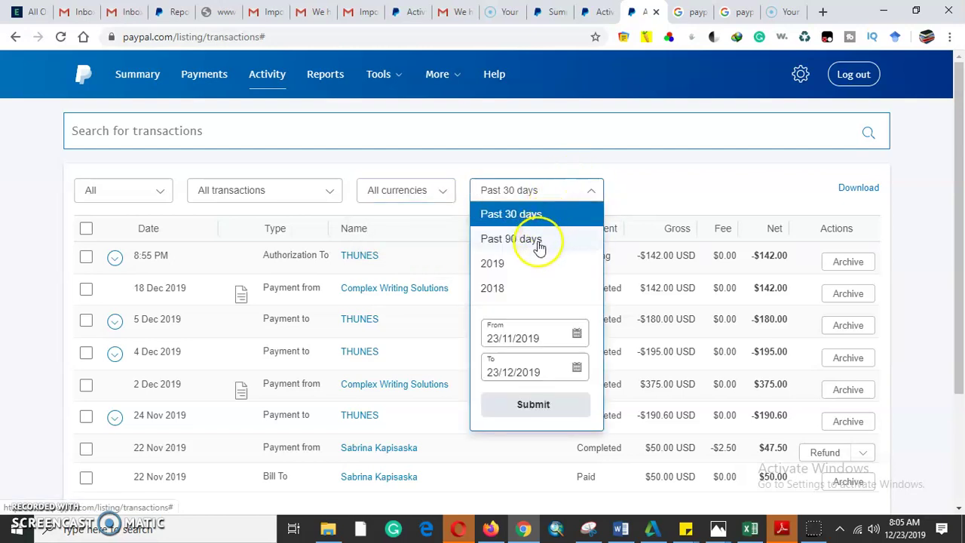
left_click(507, 270)
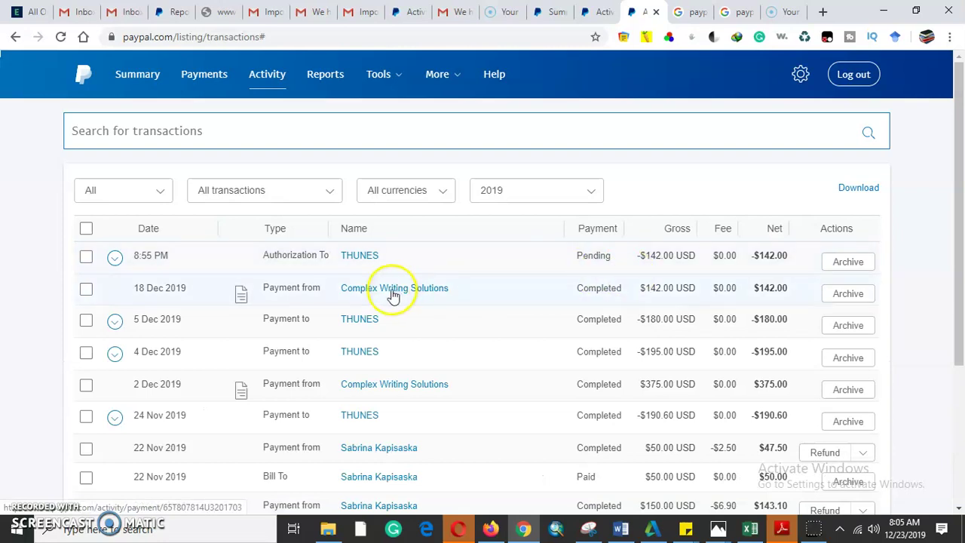
double_click(859, 188)
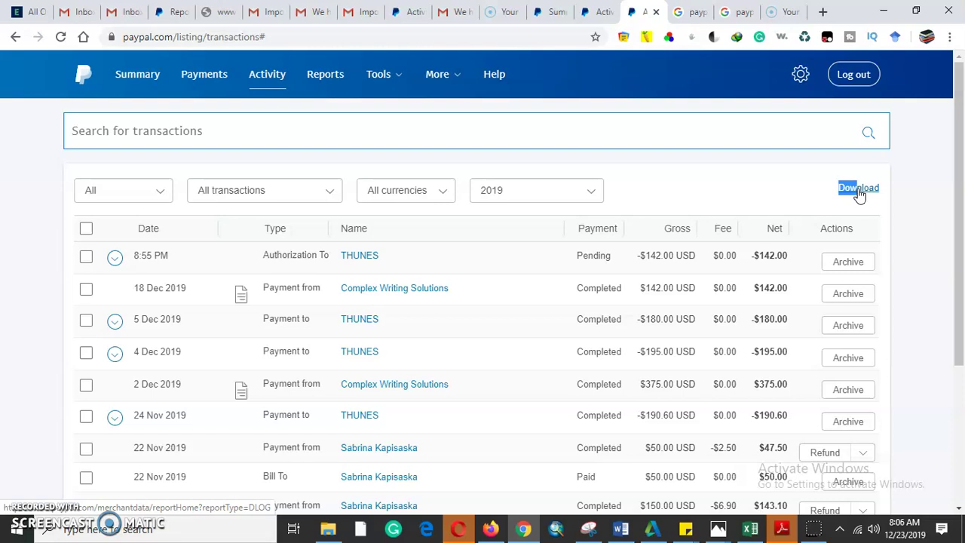
Go through the Summary tab to the Reports Activity download page.
left_click_drag(858, 192, 845, 222)
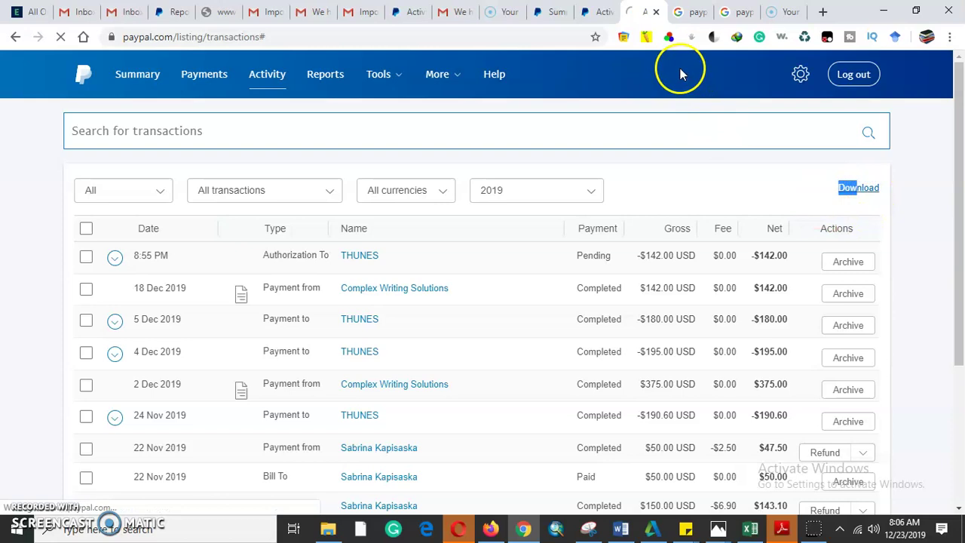
left_click(549, 17)
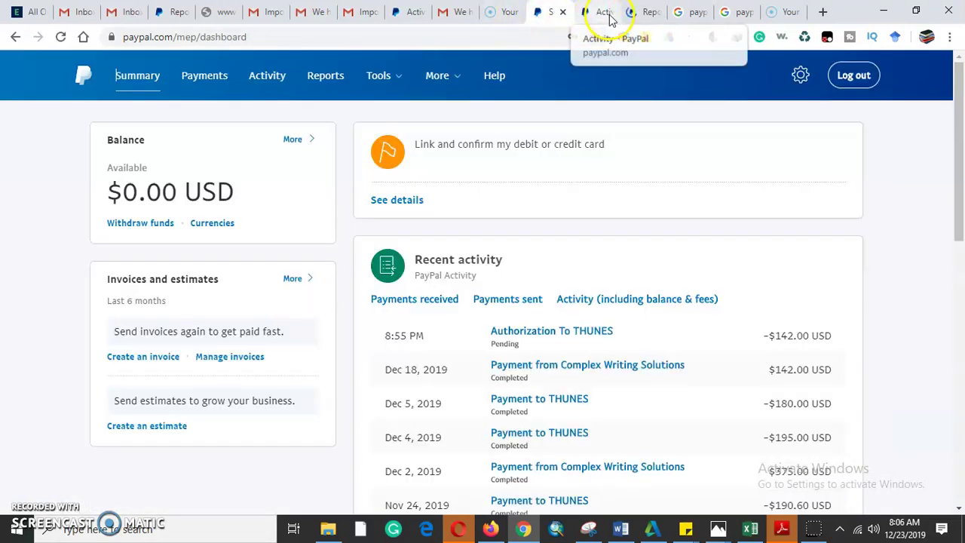
left_click(637, 15)
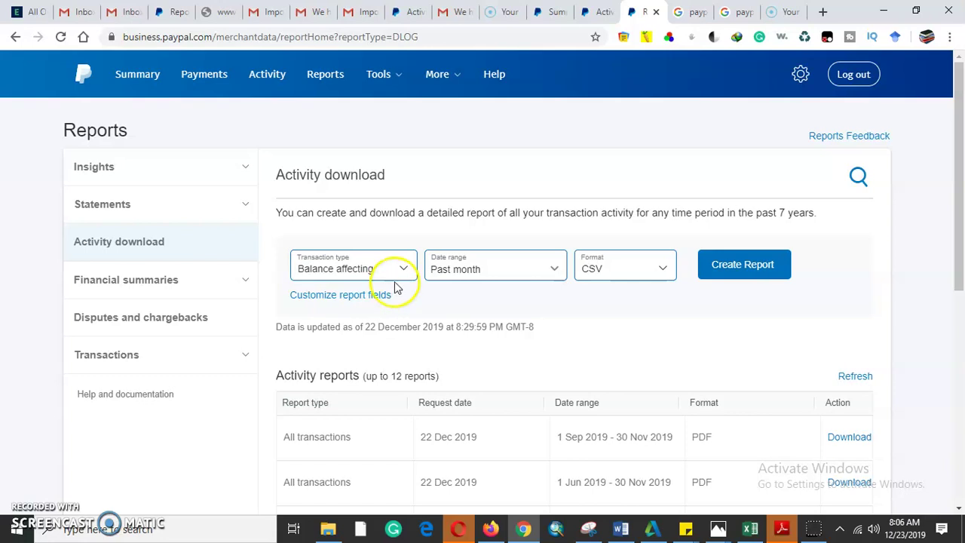
Change the report's transaction type from Balance affecting to All transactions.
left_click(402, 269)
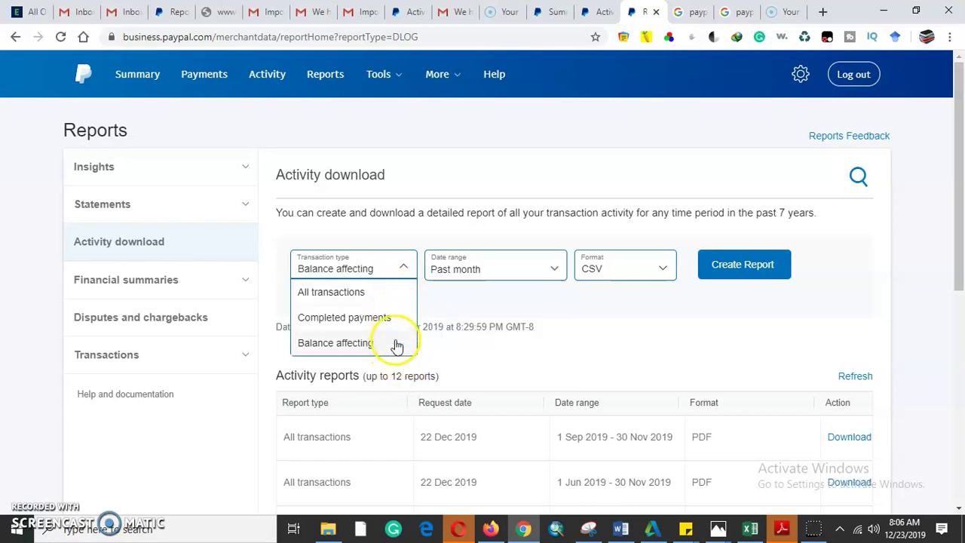
left_click(554, 13)
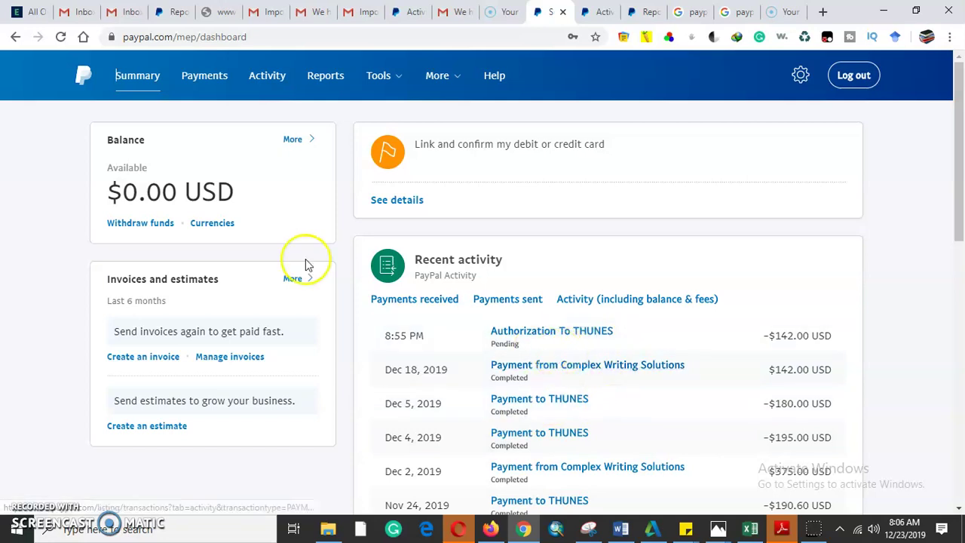
left_click(640, 15)
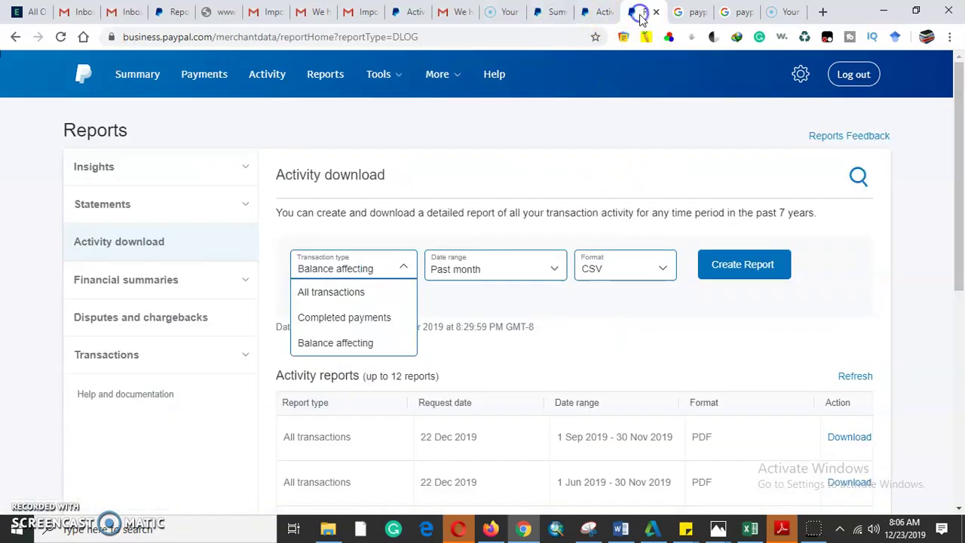
left_click(353, 348)
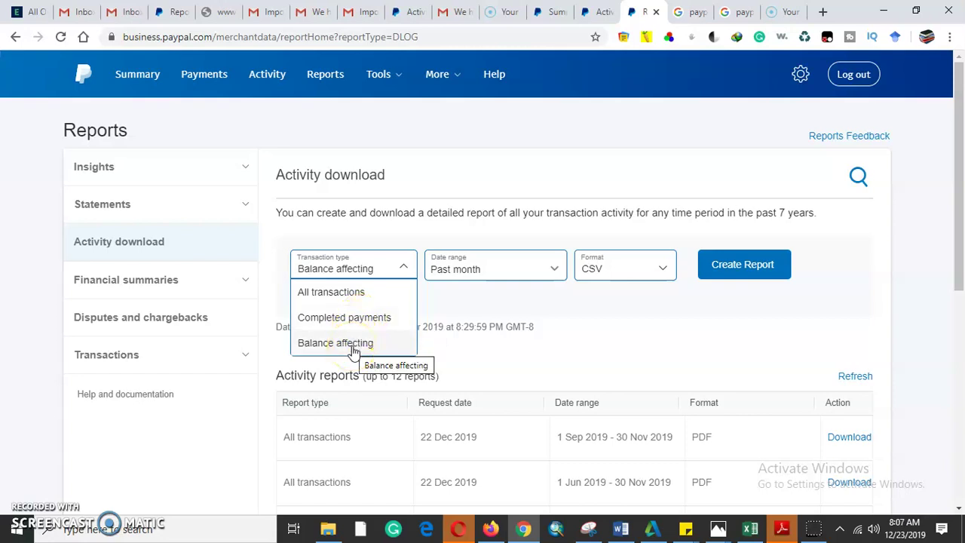
left_click(345, 293)
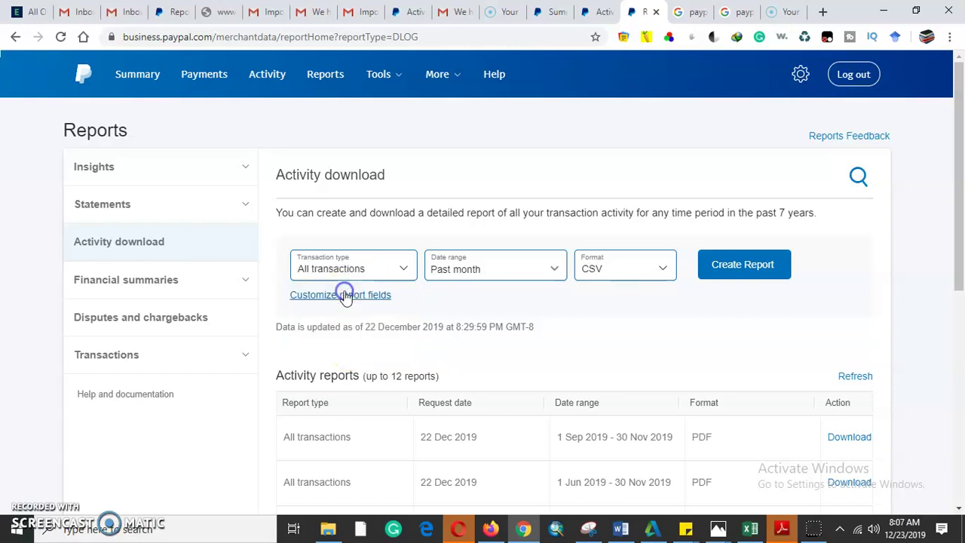
left_click(553, 270)
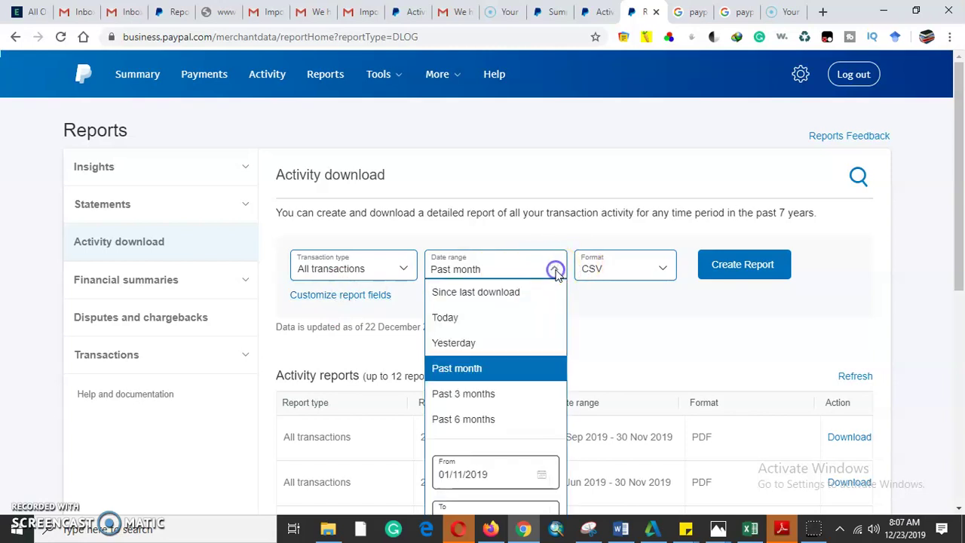
Create an all-transactions report for the past 3 months in PDF, then go to Gmail.
left_click(491, 392)
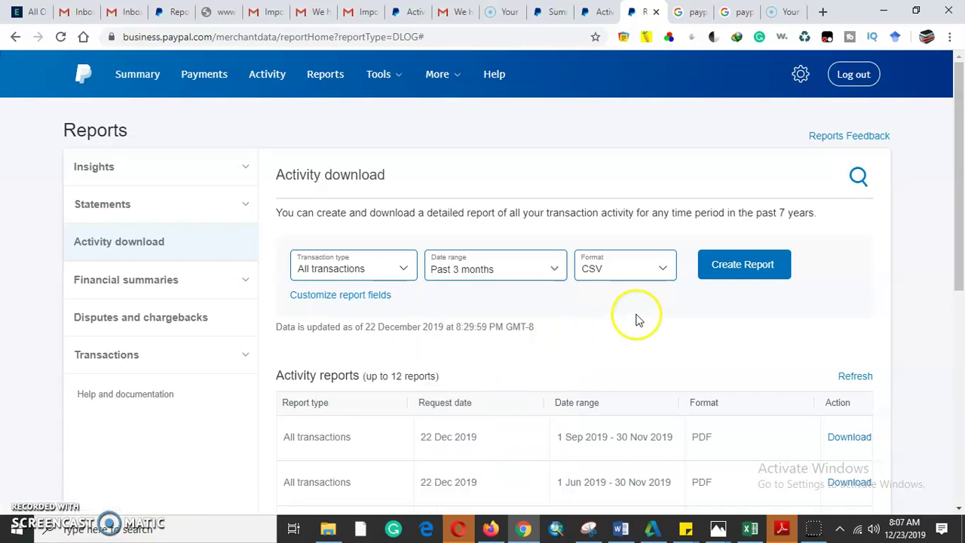
left_click(660, 269)
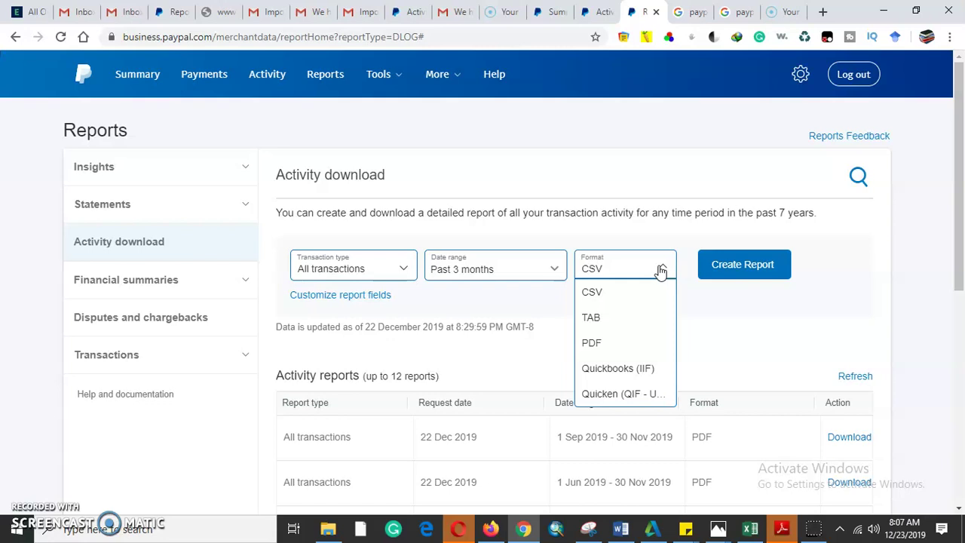
left_click_drag(660, 269, 589, 342)
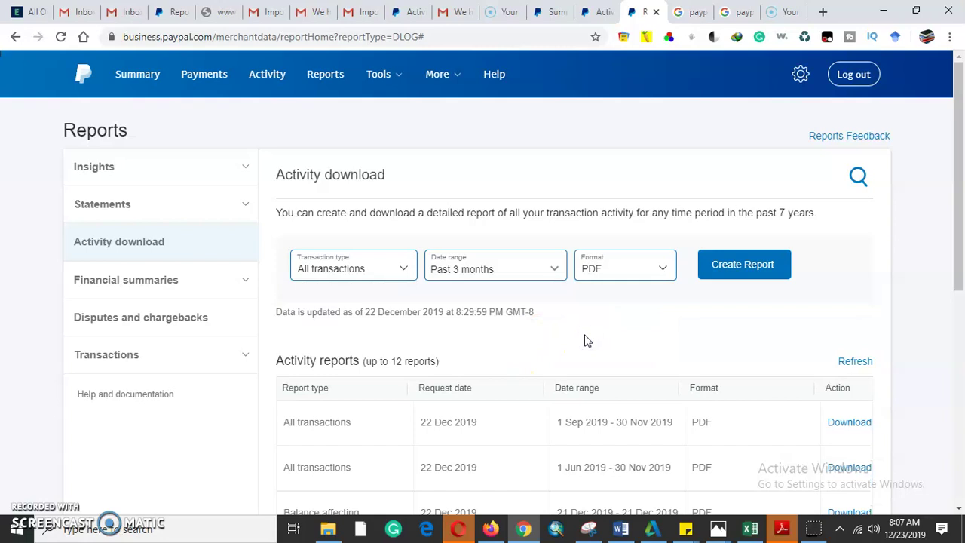
left_click(733, 268)
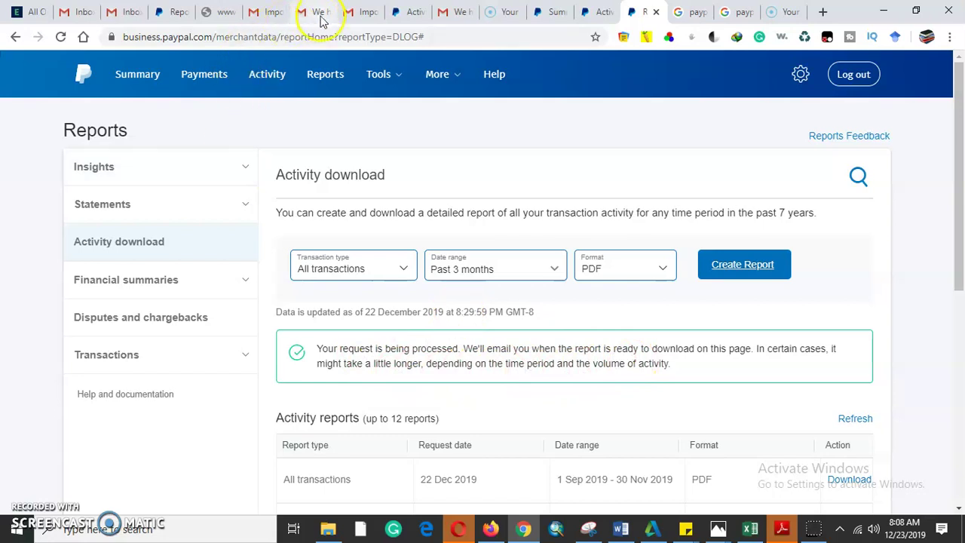
left_click(365, 14)
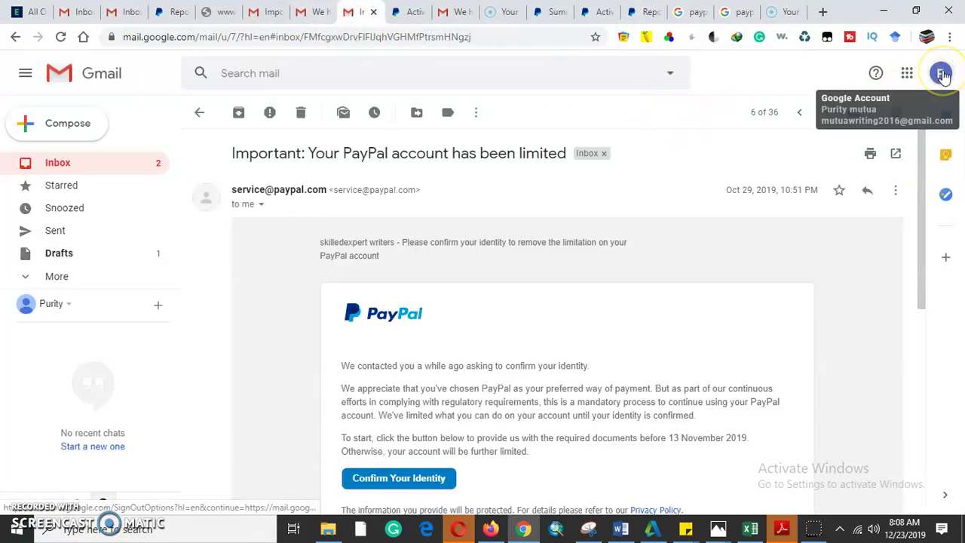
Refresh the other account's inbox and open PayPal's 'Activity report available for download' email.
left_click(452, 14)
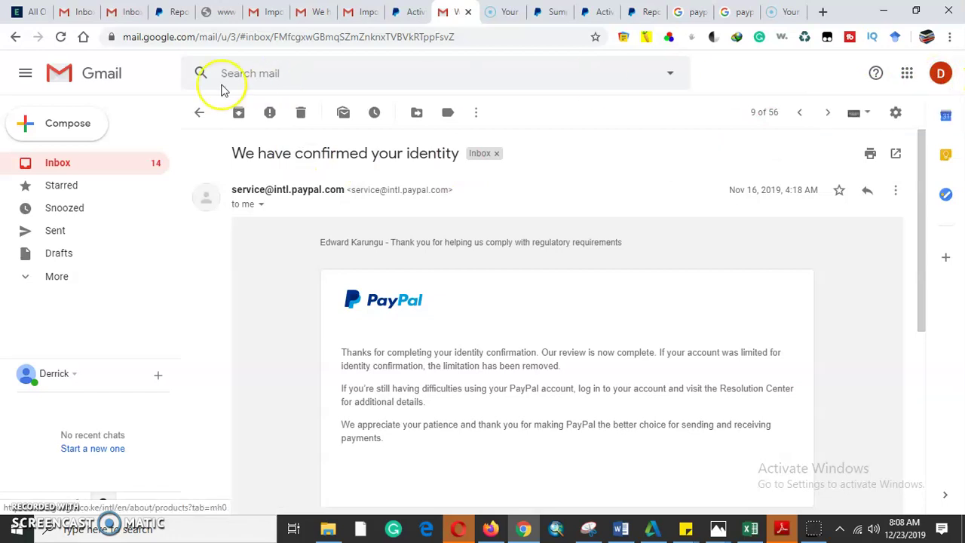
left_click(194, 113)
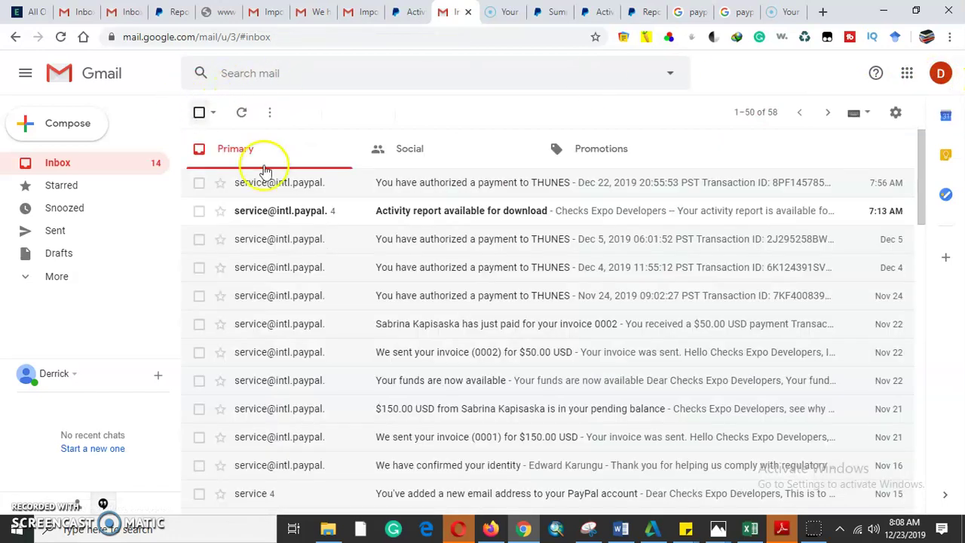
left_click(241, 117)
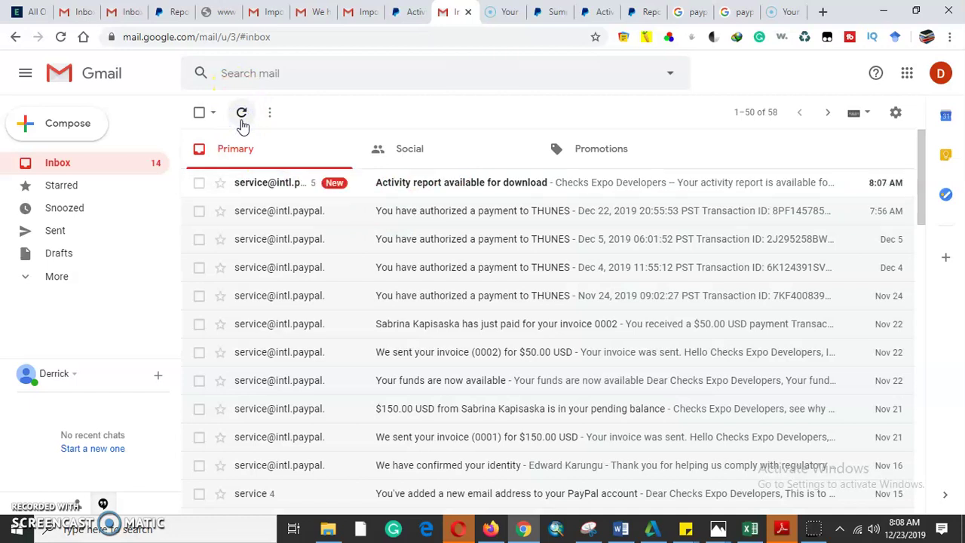
left_click(436, 192)
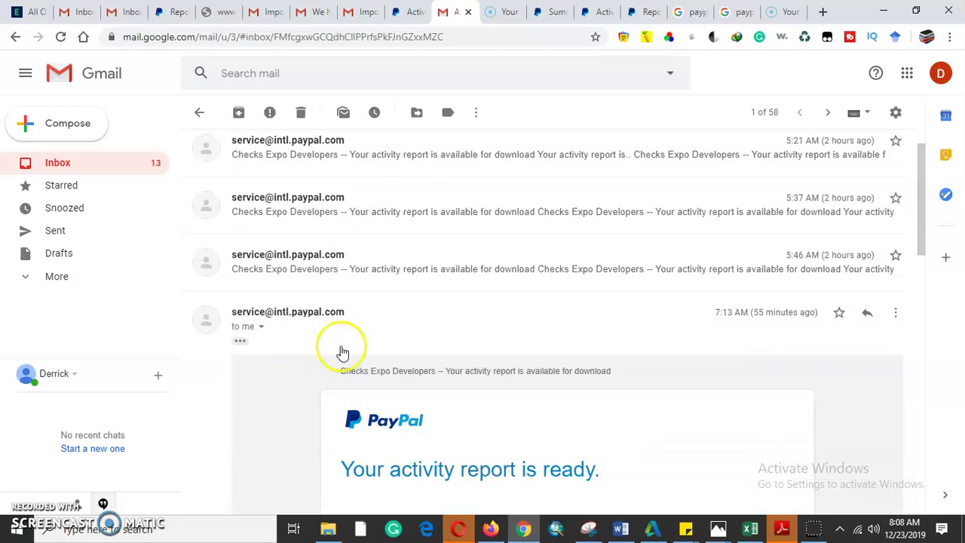
scroll(342, 352, "down", 4)
scroll(418, 276, "up", 1)
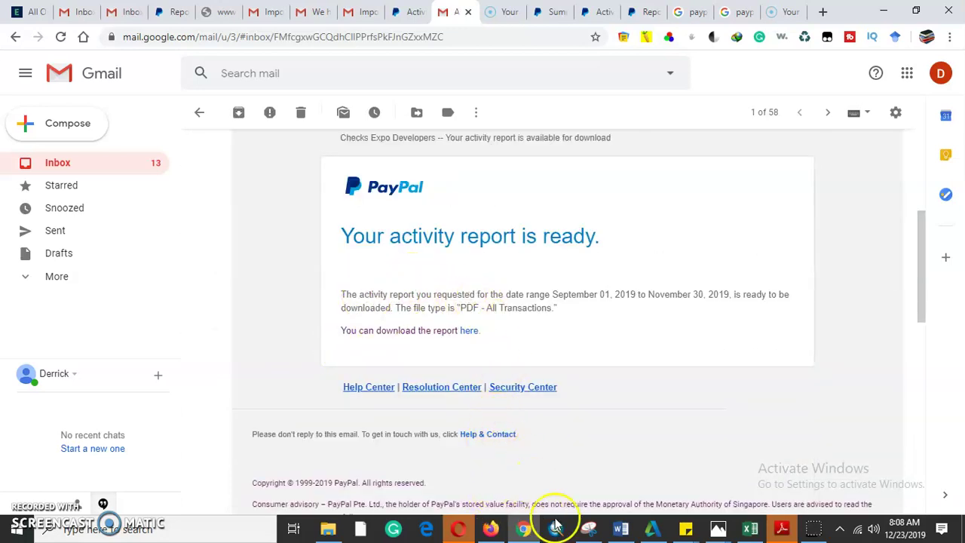
Download the top All transactions PDF report, dismiss the IDM error, and open the PDF.
left_click(645, 14)
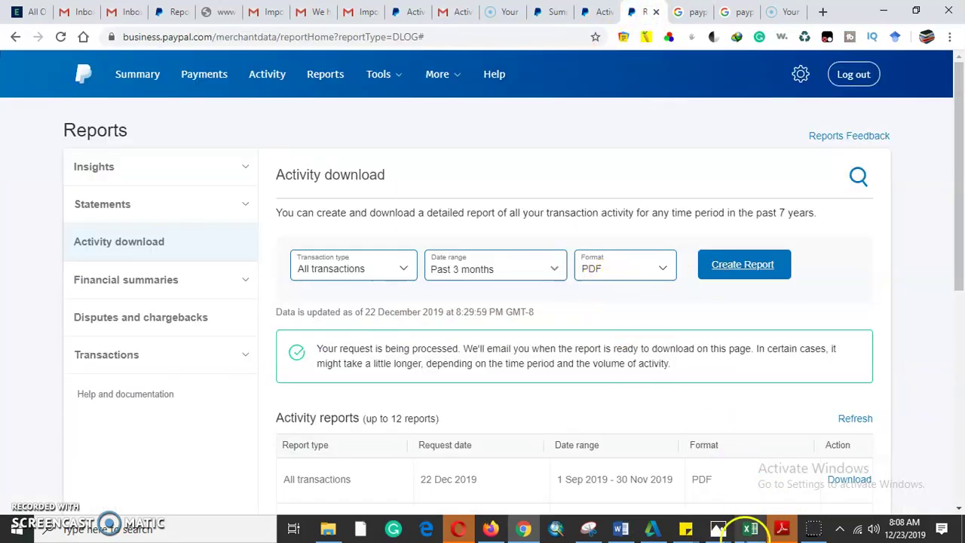
scroll(702, 459, "down", 2)
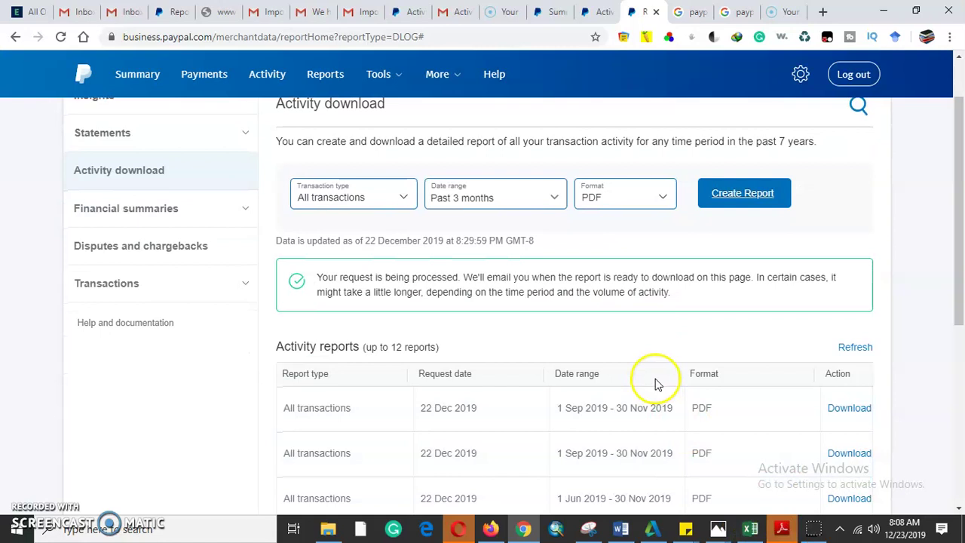
left_click(853, 339)
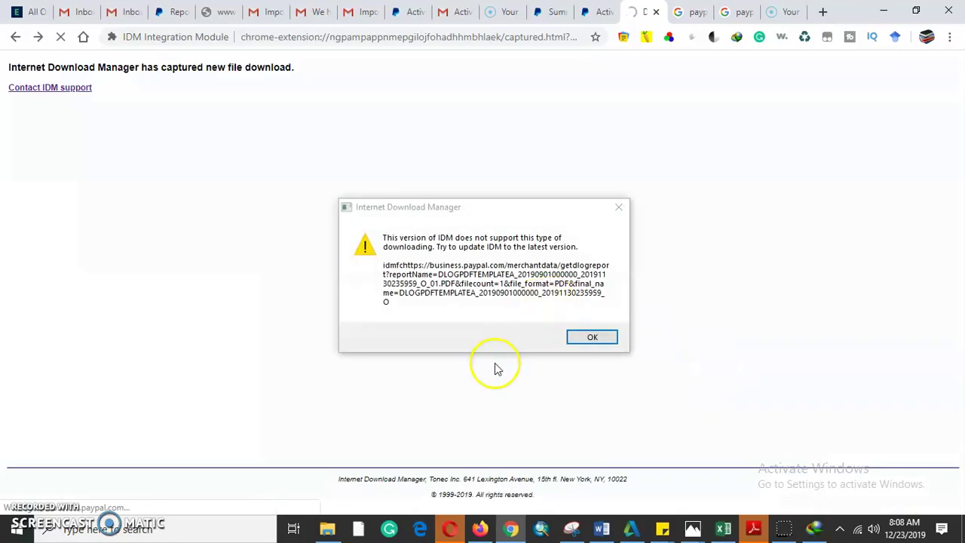
left_click(619, 208)
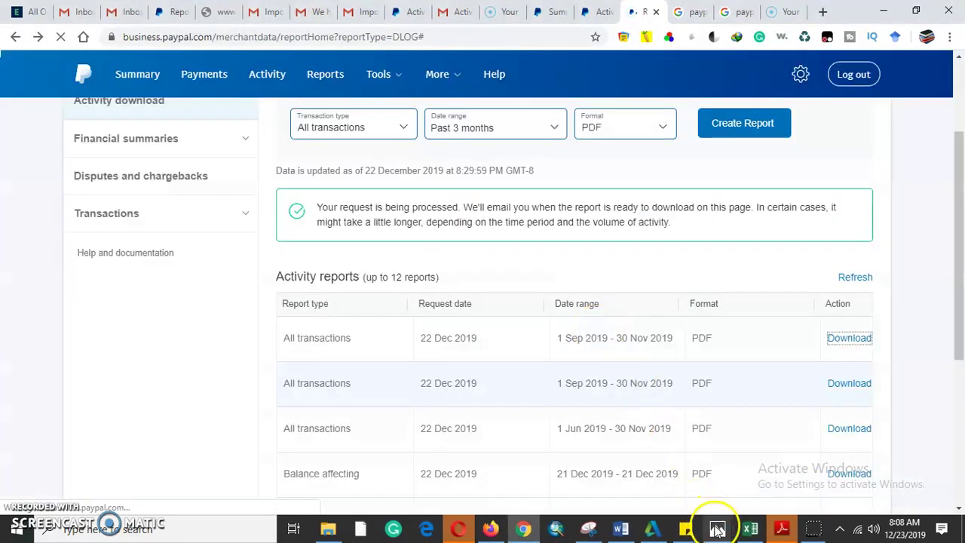
left_click(785, 530)
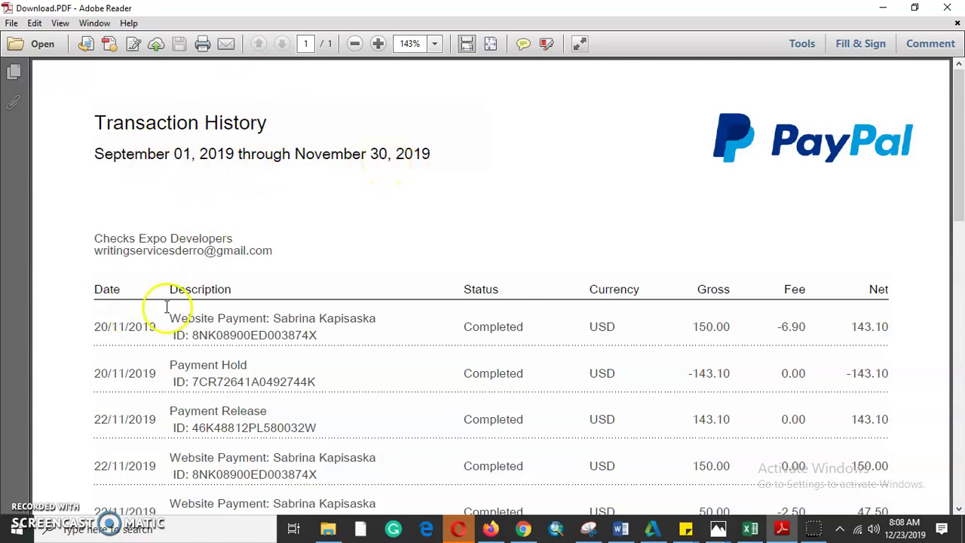
Scroll through Download.PDF to its last transaction, then go back to Chrome.
scroll(270, 256, "down", 1)
scroll(271, 257, "down", 2)
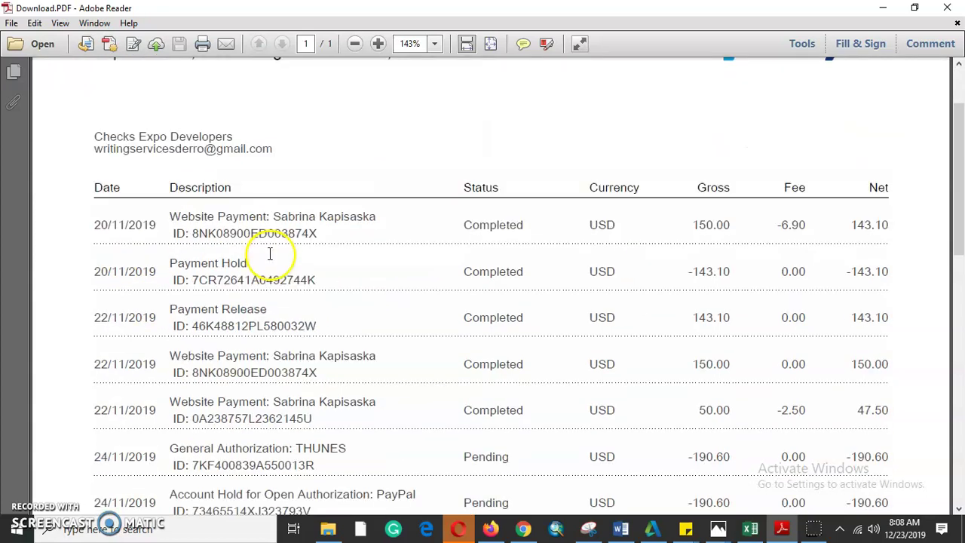
scroll(273, 260, "up", 2)
scroll(272, 259, "up", 1)
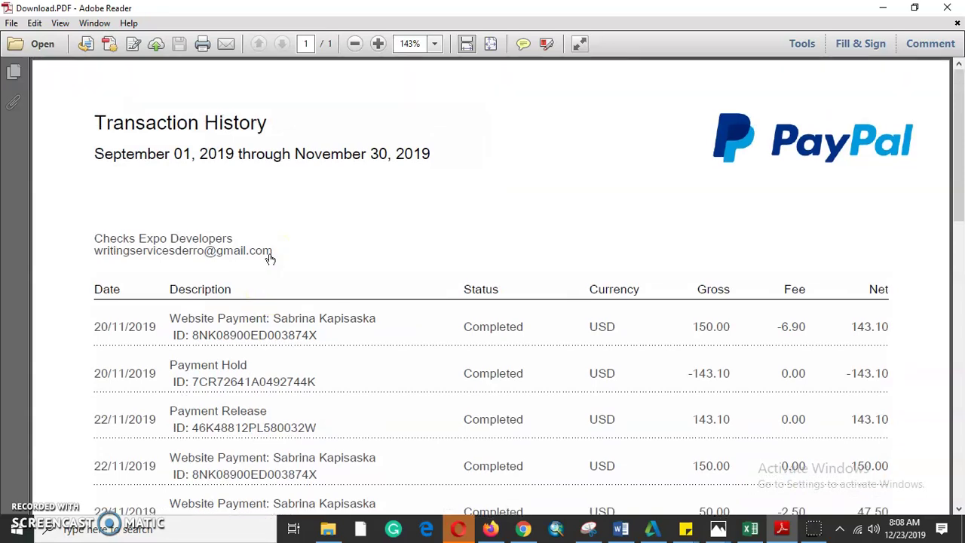
scroll(284, 329, "down", 12)
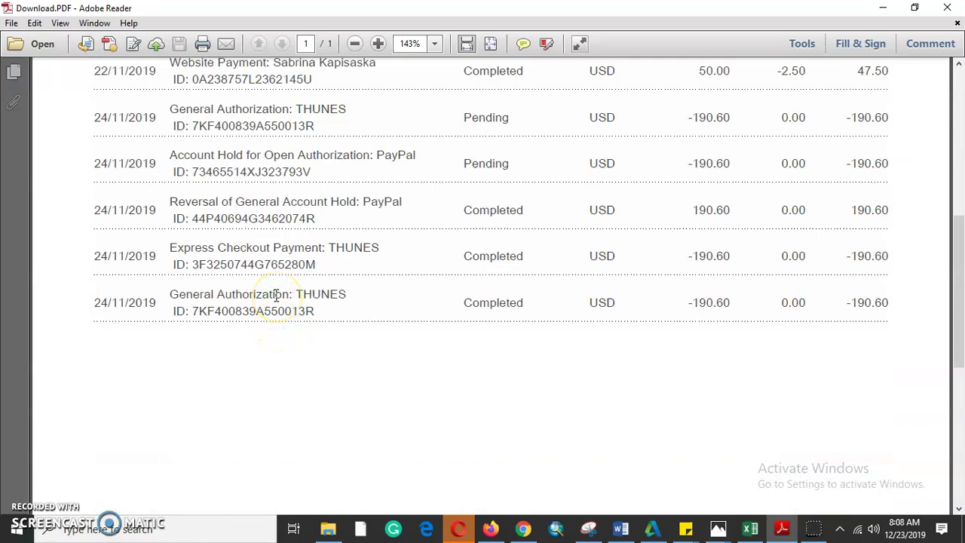
scroll(276, 296, "up", 5)
scroll(281, 296, "down", 5)
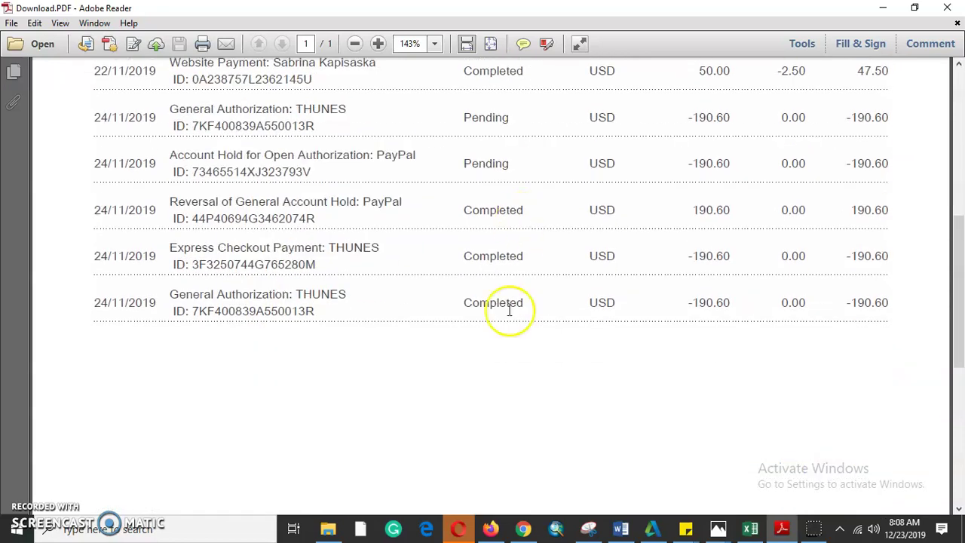
left_click(523, 525)
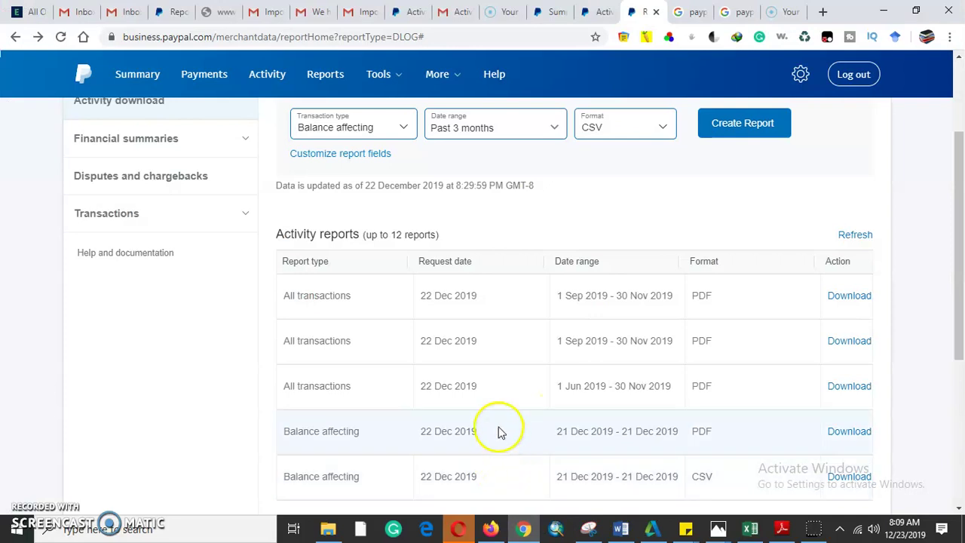
Open the activity download's Date range list, currently Past 3 months (01/09/2019–30/11/2019).
scroll(503, 418, "up", 2)
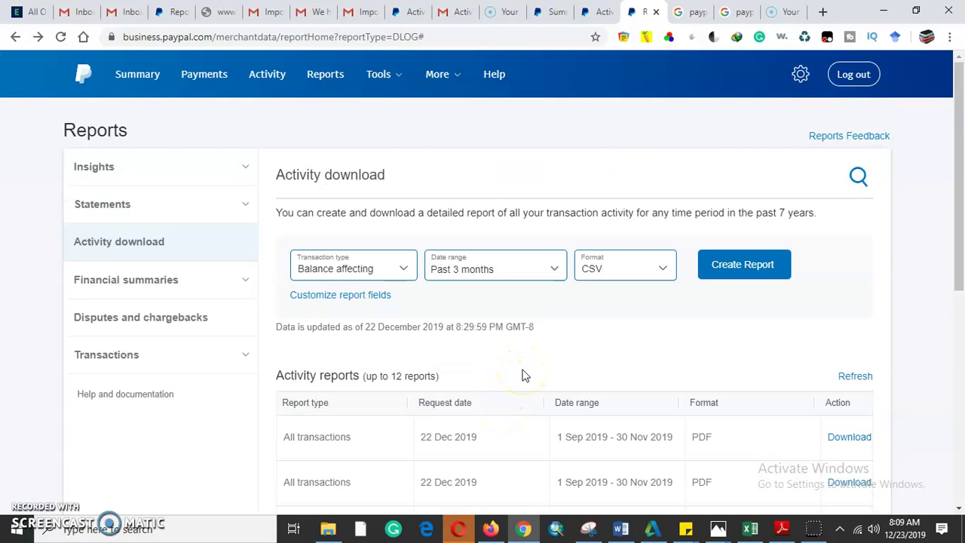
scroll(524, 373, "down", 1)
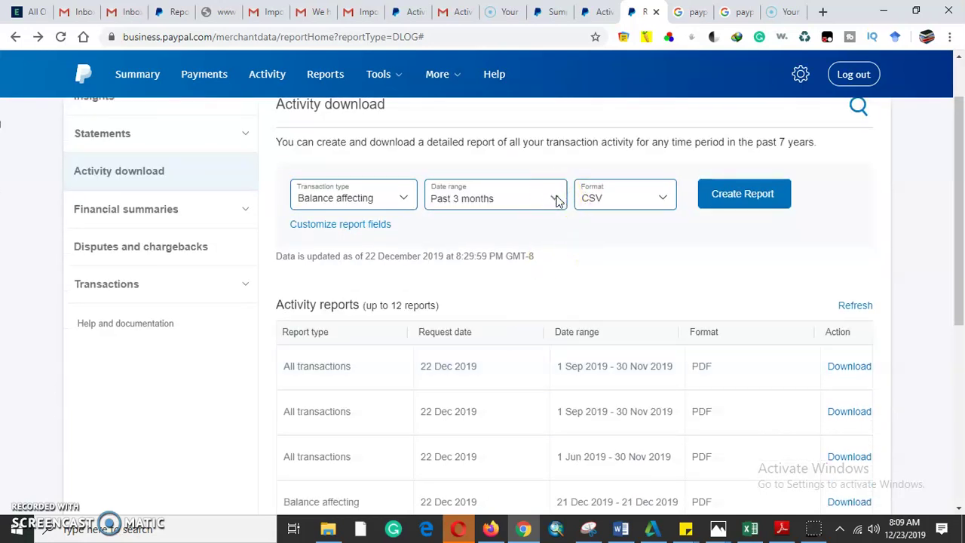
left_click(556, 201)
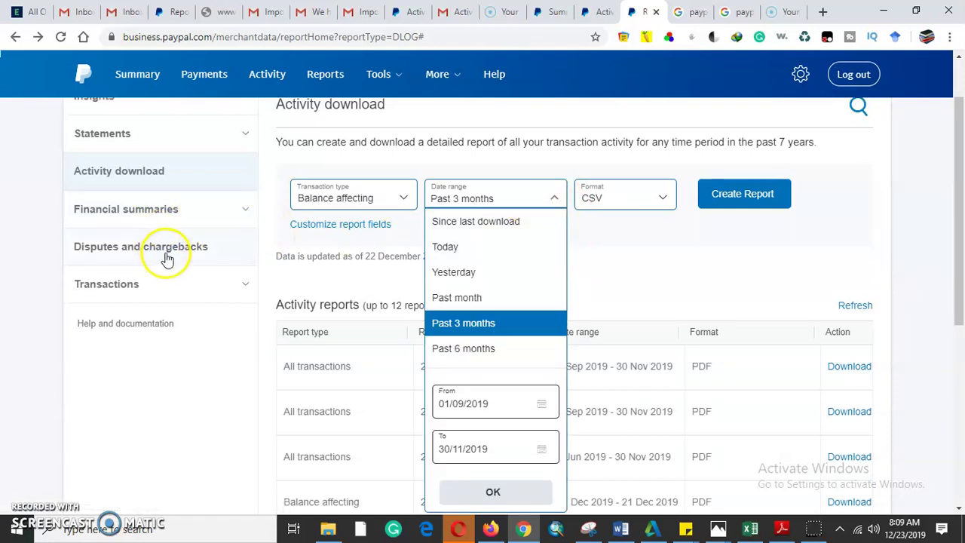
scroll(172, 251, "up", 1)
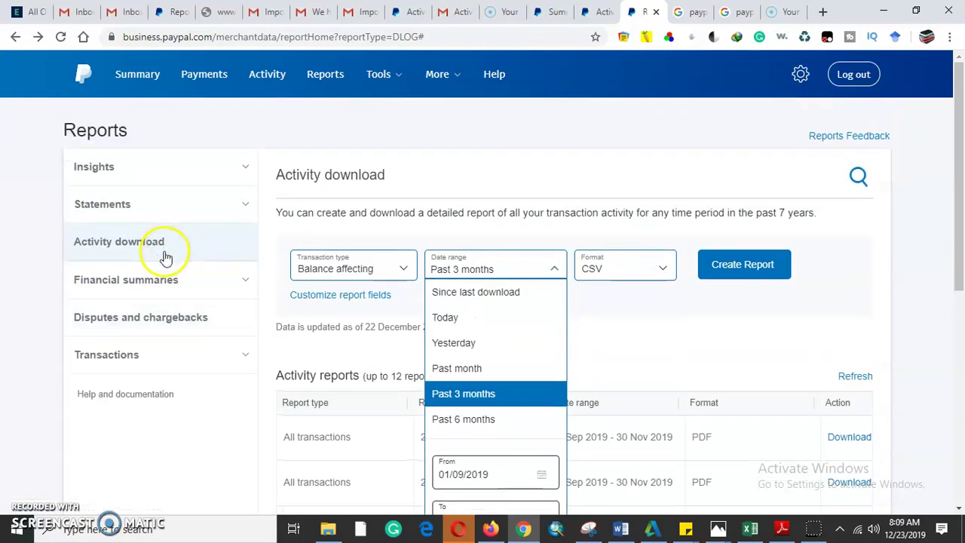
Expand Financial summaries and open Statements to view the Monthly and Custom statement options.
left_click(239, 282)
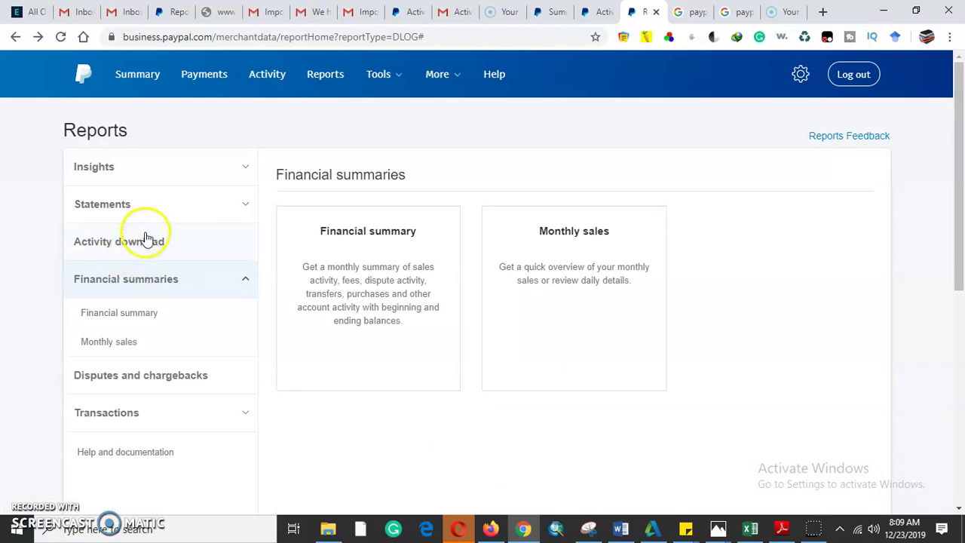
left_click(178, 206)
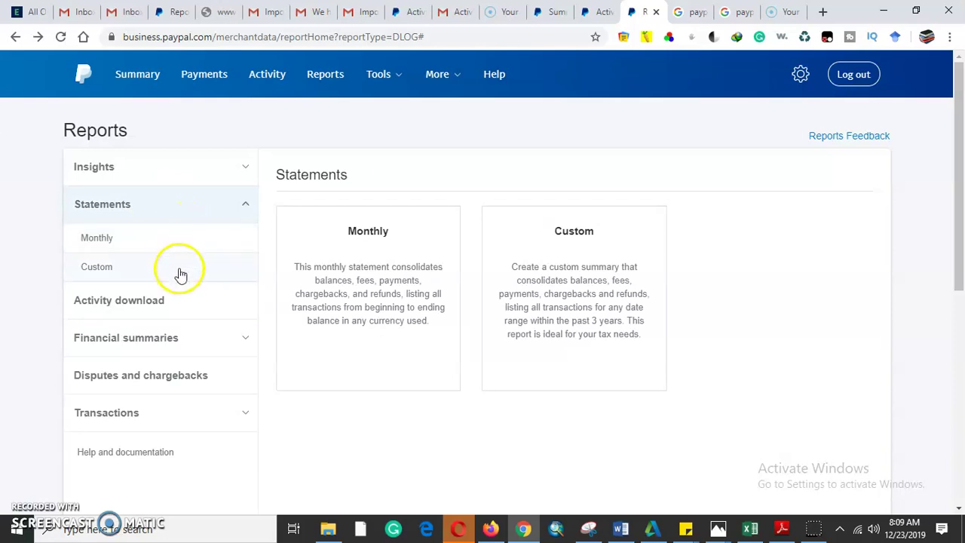
scroll(156, 311, "down", 2)
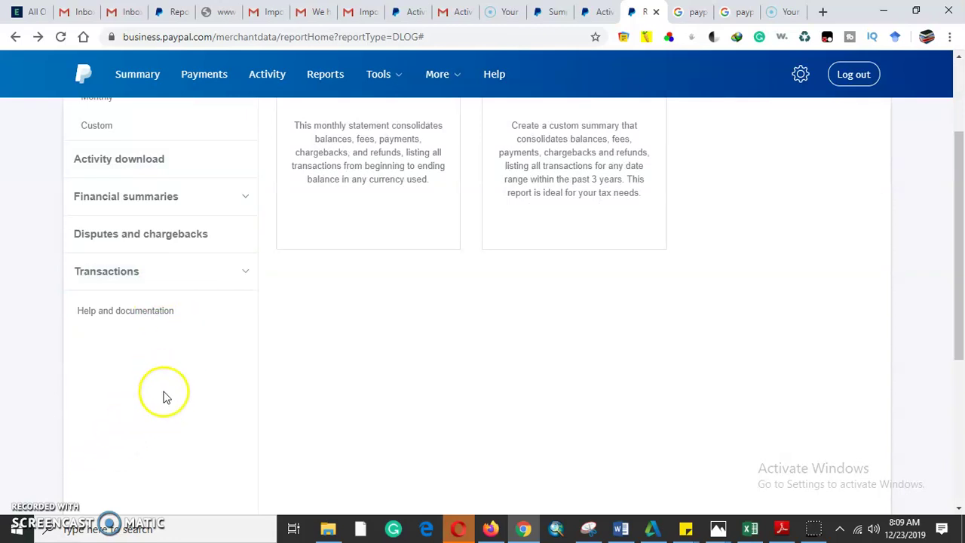
scroll(177, 370, "up", 2)
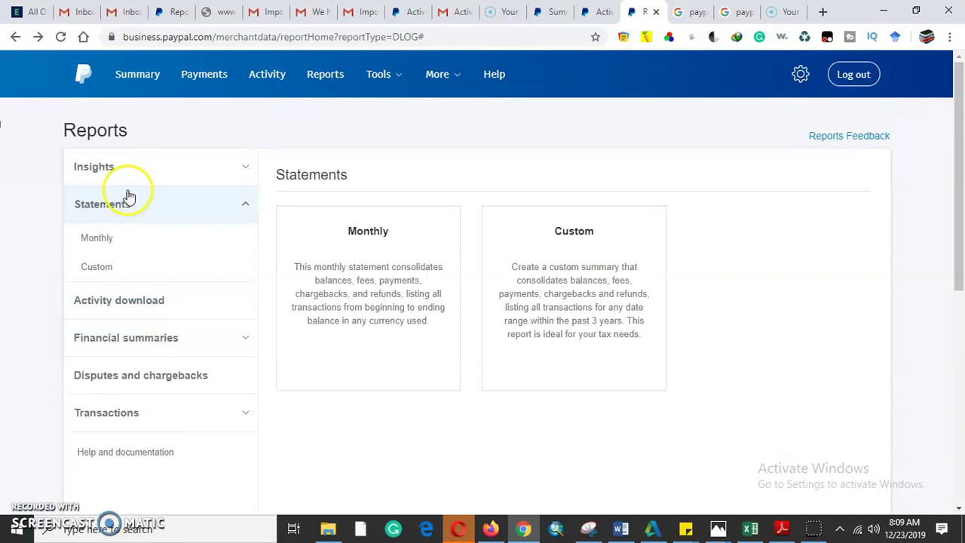
Return to the PayPal Summary dashboard showing the $0.00 USD balance and recent activity.
left_click(558, 14)
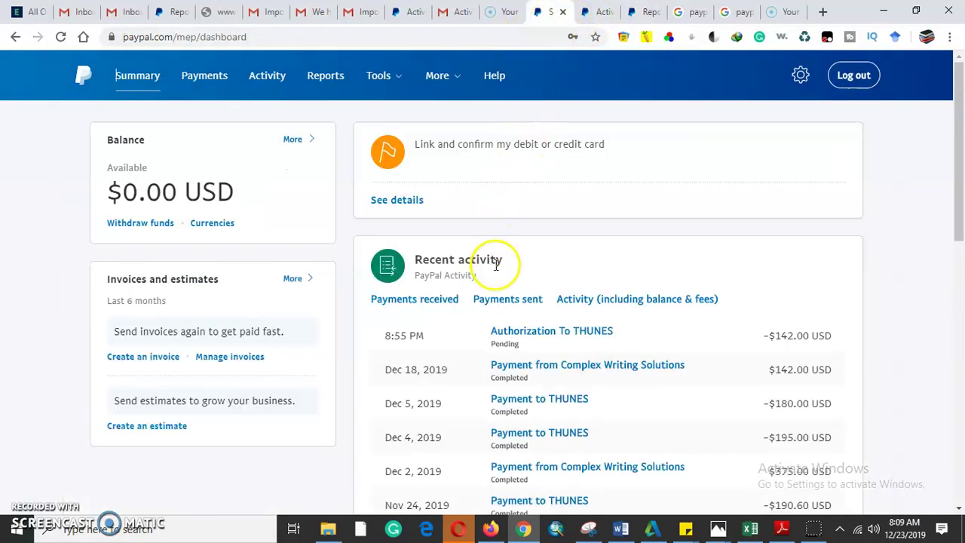